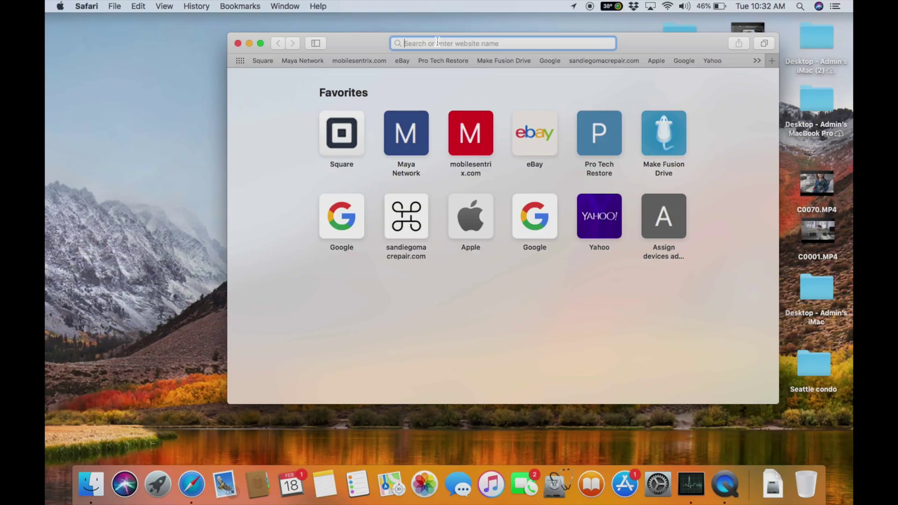
# Search Google for 'malwarebytes mac' and open the Malwarebytes for Mac result on malwarebytes.com
pyautogui.write('google.com')
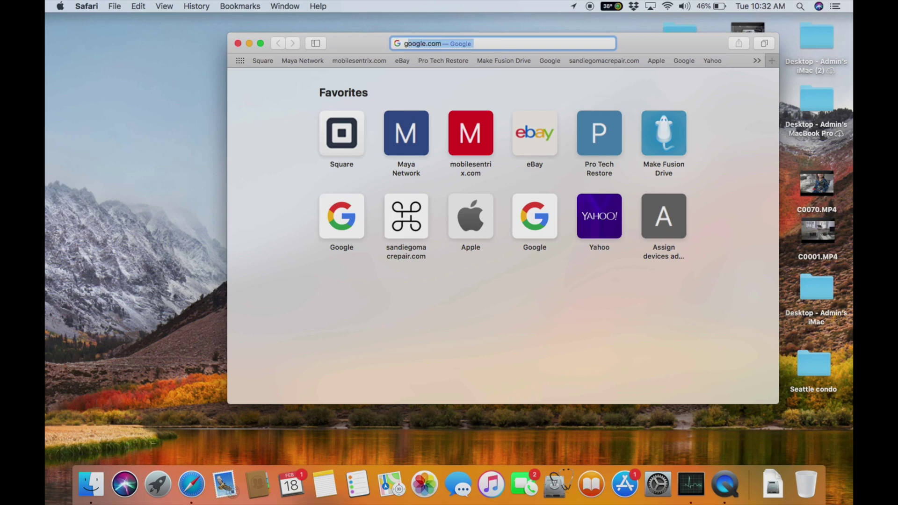
pyautogui.press('Return')
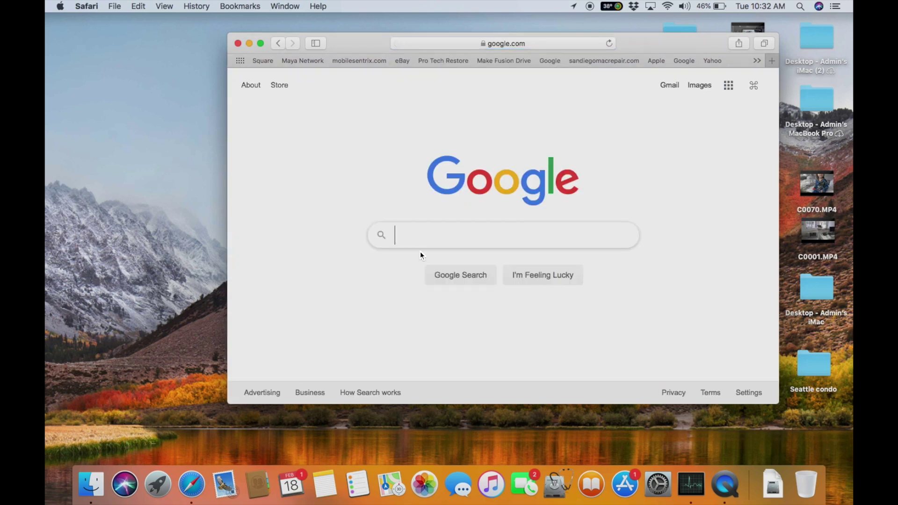
pyautogui.write('malwarebytes mac')
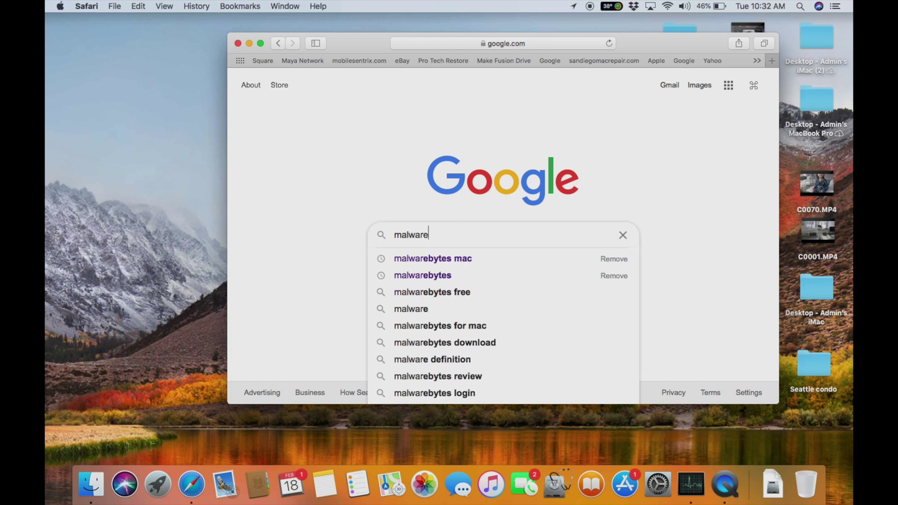
pyautogui.press('Return')
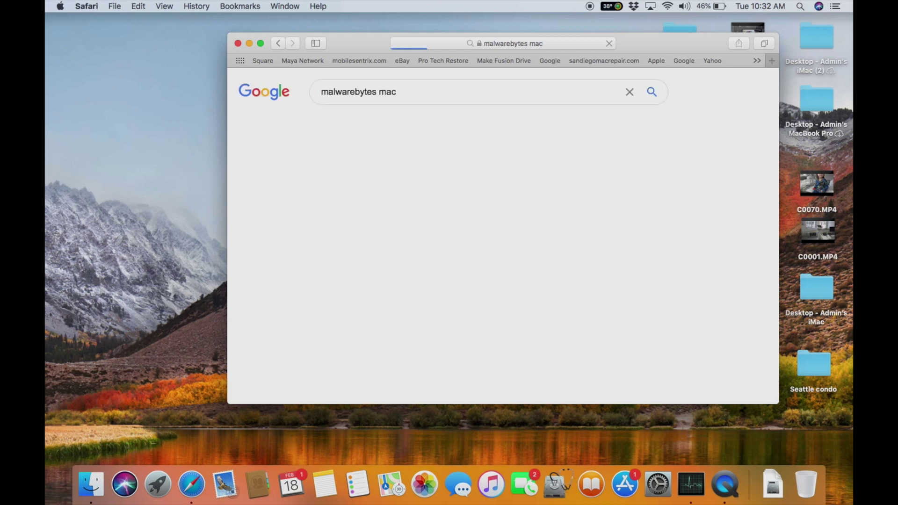
pyautogui.scroll(-3, 369, 206)
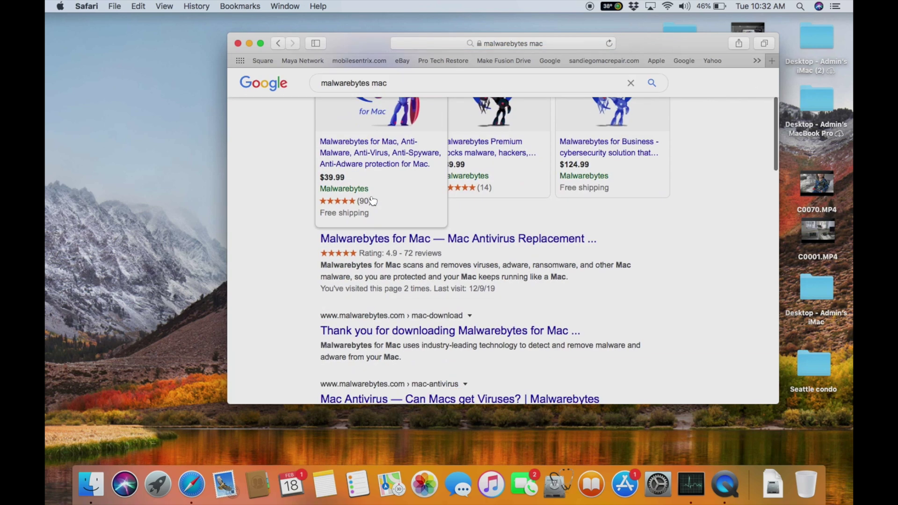
pyautogui.click(387, 240)
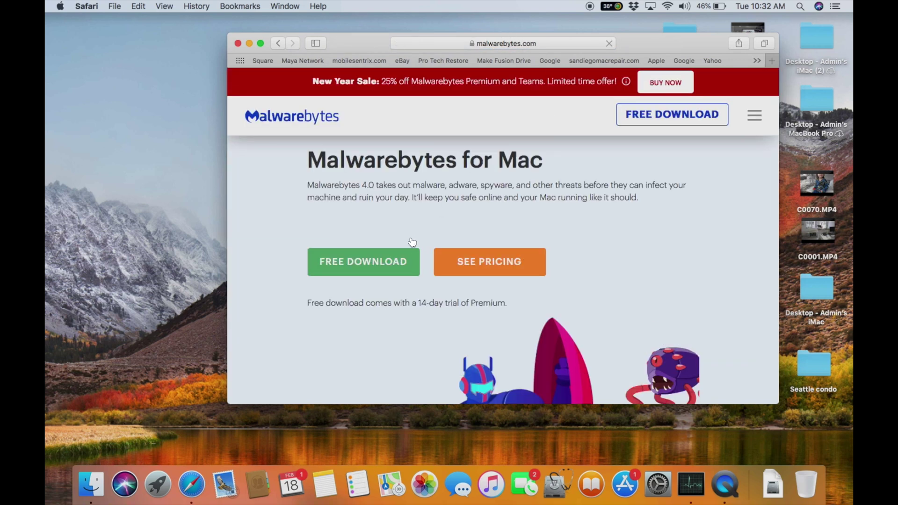
# Download the free Malwarebytes-Mac-4.1.28.3352.pkg installer, allowing the download, and select it in Downloads
pyautogui.scroll(-3, 426, 250)
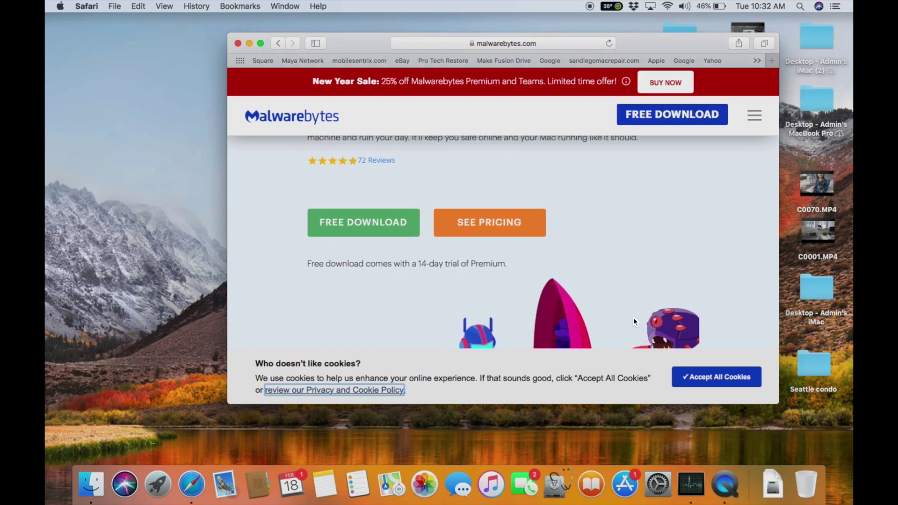
pyautogui.click(357, 222)
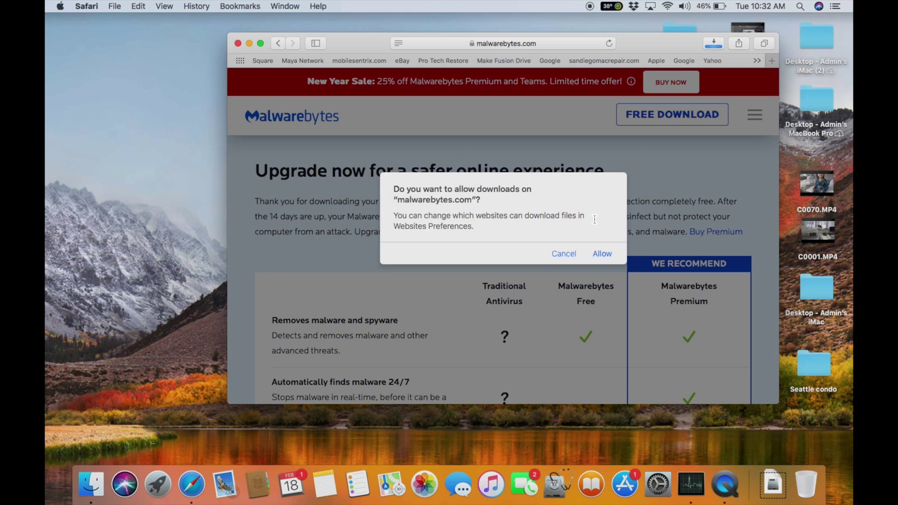
pyautogui.click(602, 254)
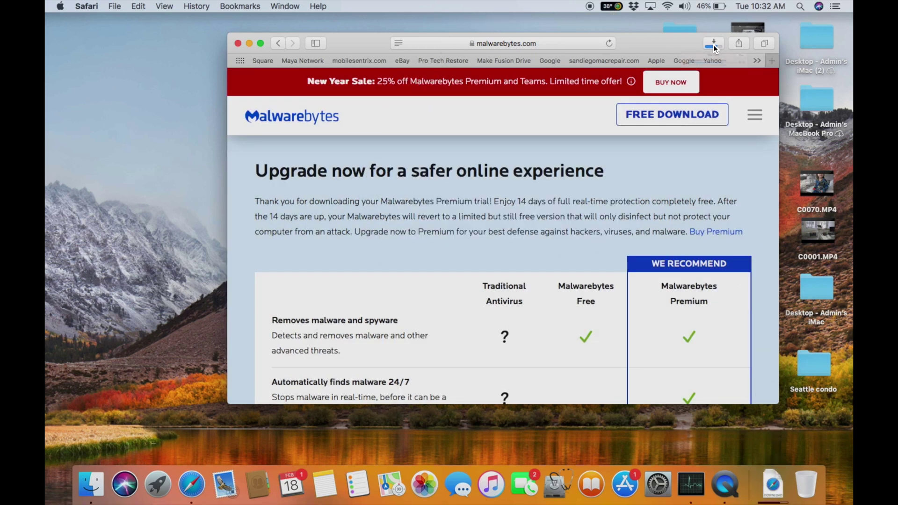
pyautogui.click(714, 44)
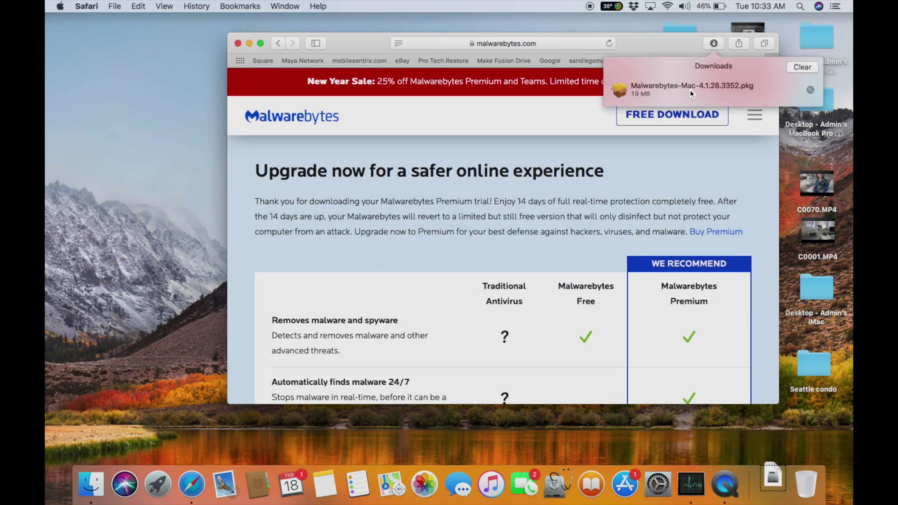
pyautogui.click(690, 89)
# Run the Malwarebytes installer, agree to the license, and authorize installation with the account password
pyautogui.doubleClick(690, 89)
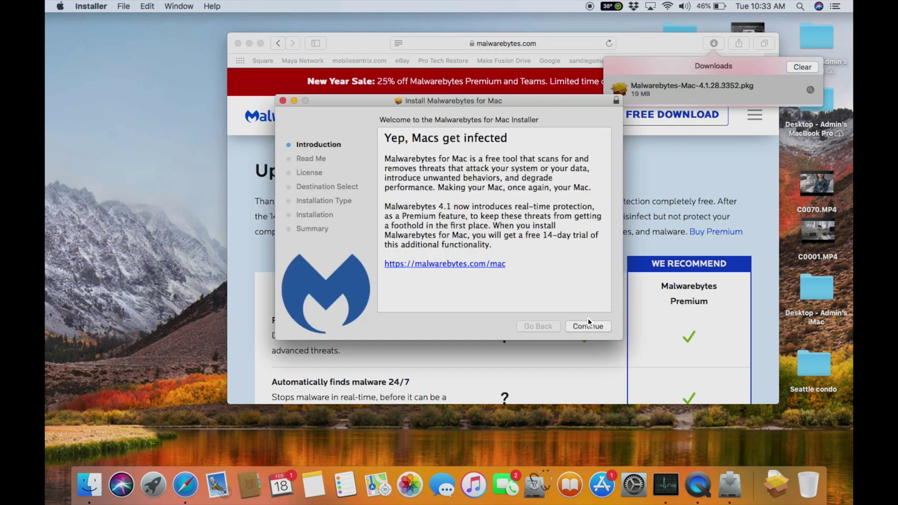
pyautogui.click(588, 327)
pyautogui.click(588, 327)
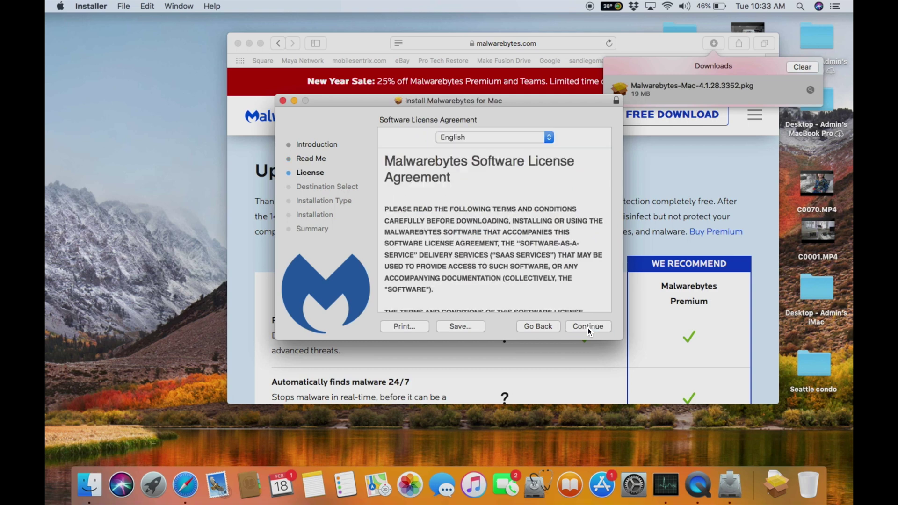
pyautogui.click(588, 328)
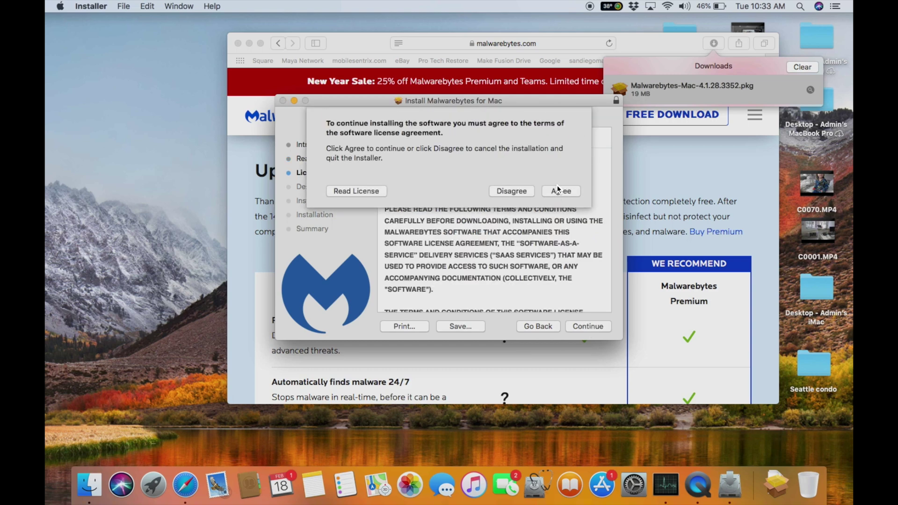
pyautogui.click(558, 187)
pyautogui.click(592, 329)
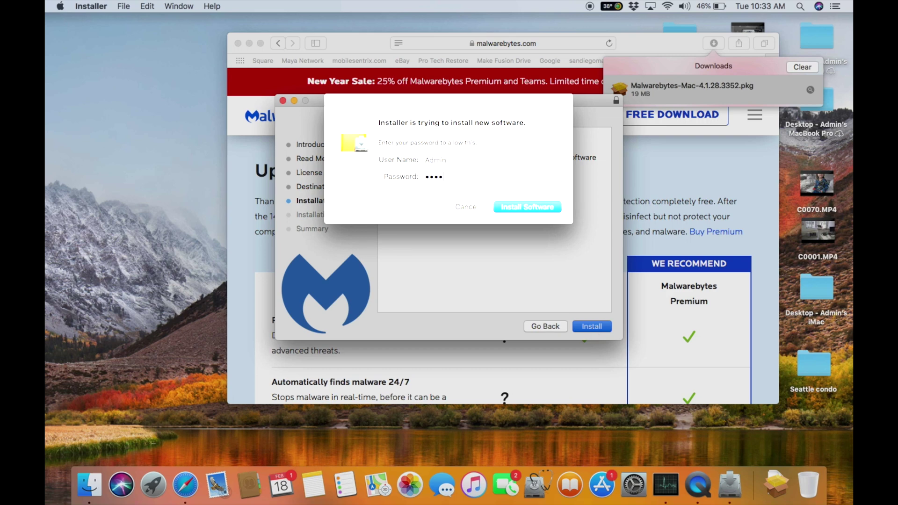
pyautogui.press('Return')
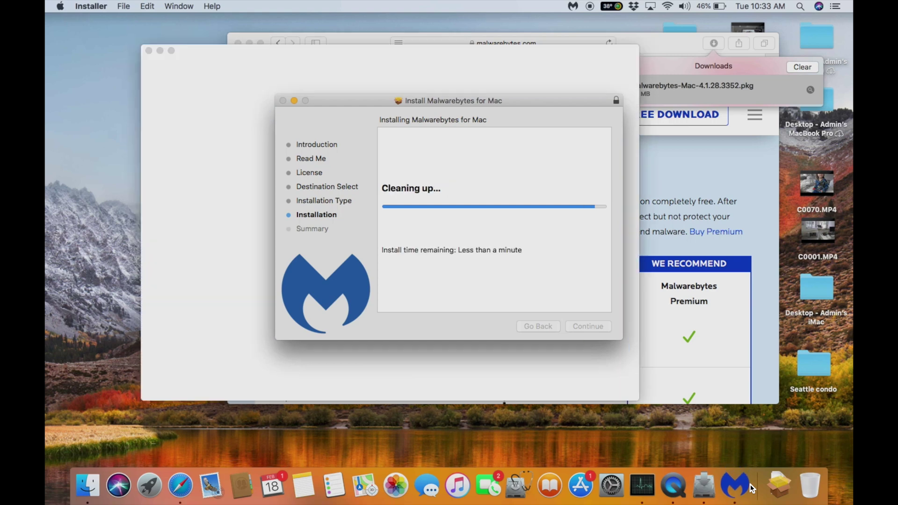
# Close the finished installer and move the installer package to the Trash
pyautogui.moveTo(485, 102); pyautogui.dragTo(722, 135)
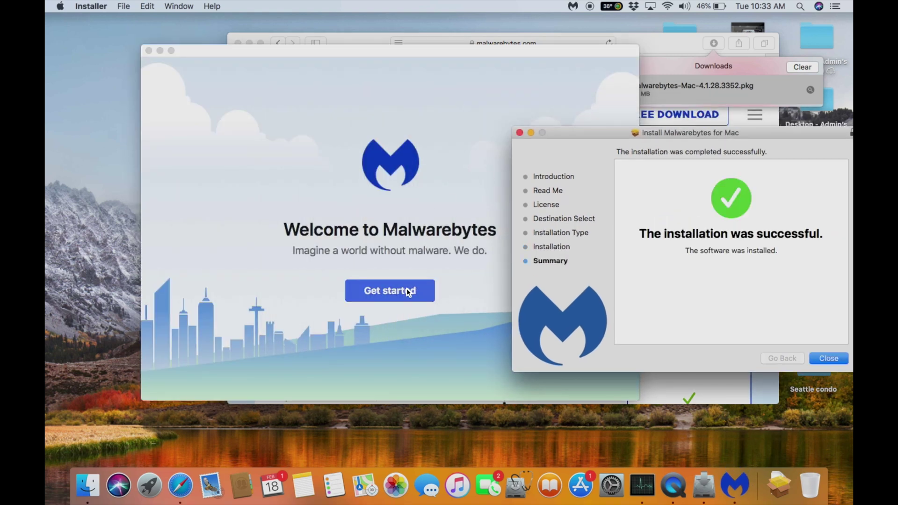
pyautogui.click(828, 358)
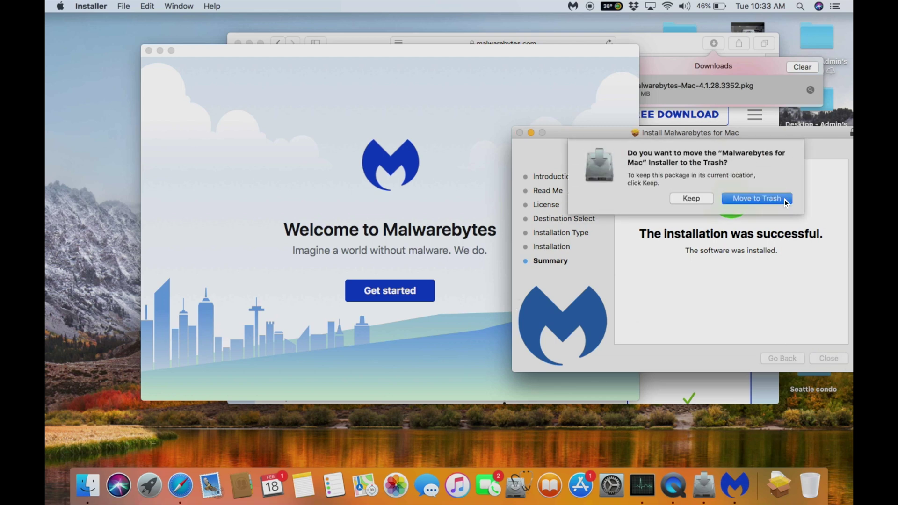
pyautogui.click(776, 196)
# Set up Malwarebytes for a Personal Computer using the Free edition, skipping sign-up, to reach the dashboard
pyautogui.click(198, 253)
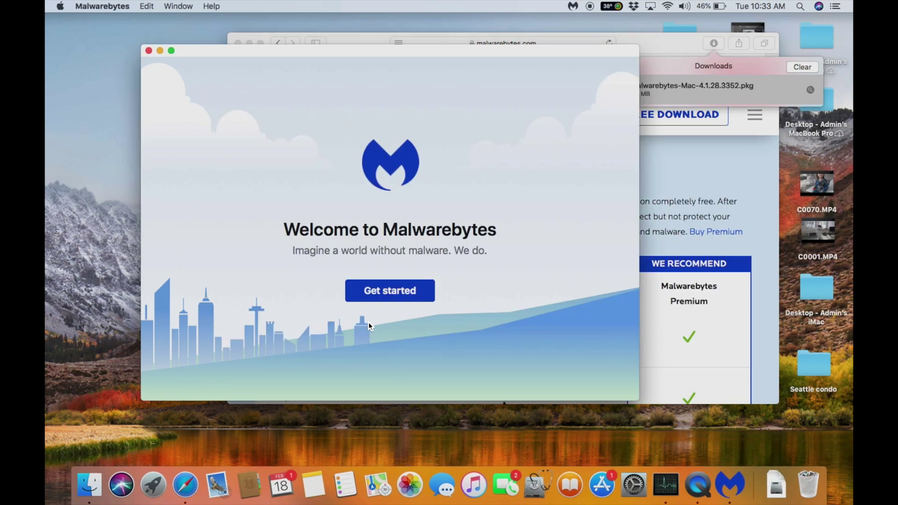
pyautogui.click(381, 292)
pyautogui.click(330, 307)
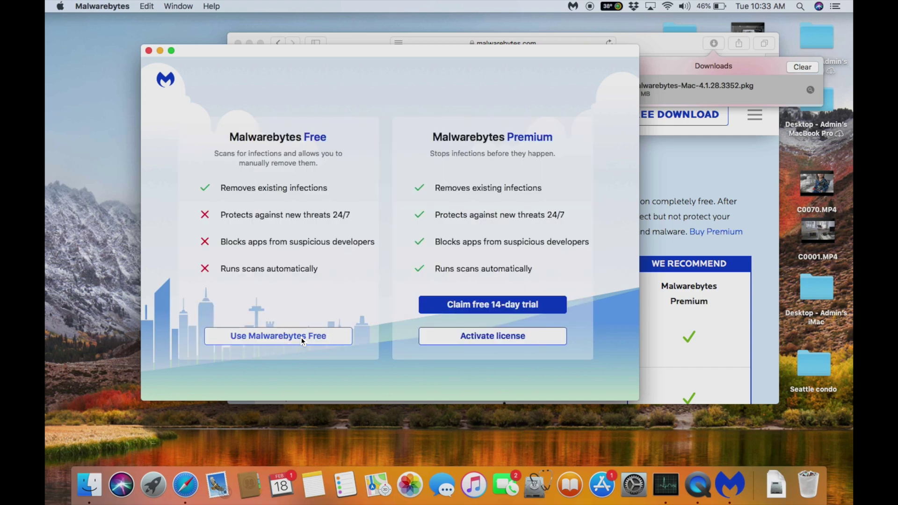
pyautogui.click(301, 338)
pyautogui.click(363, 327)
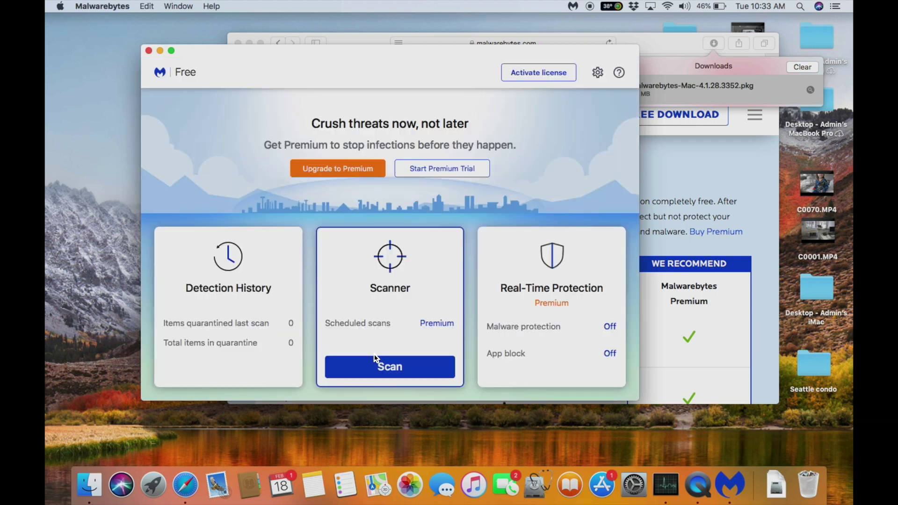
pyautogui.press('XF86KbdBrightnessUp')
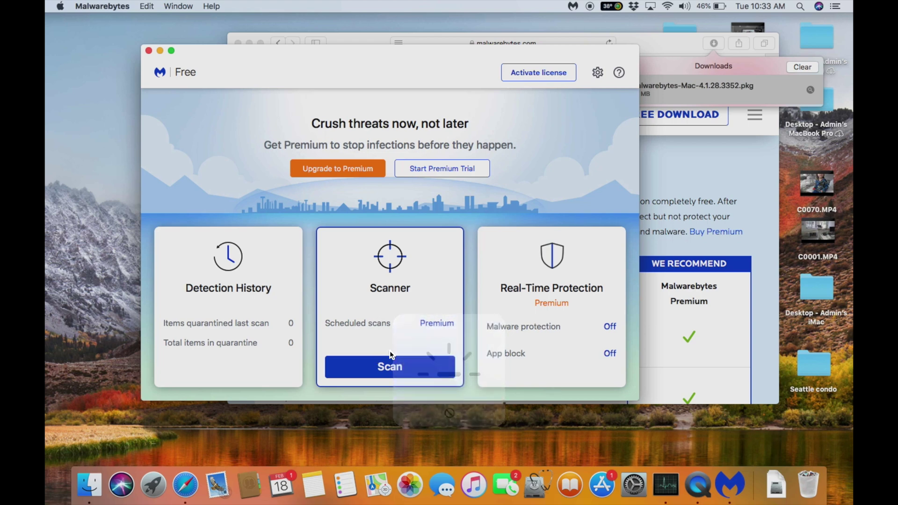
# Scan the Mac with Malwarebytes (10,275 items, 0 threats, 0 PUPs) and dismiss the summary
pyautogui.click(390, 361)
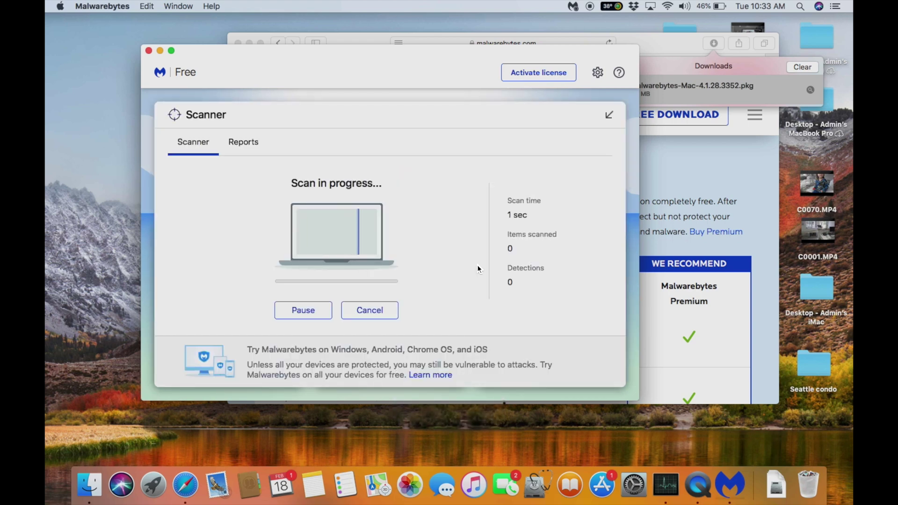
pyautogui.click(709, 47)
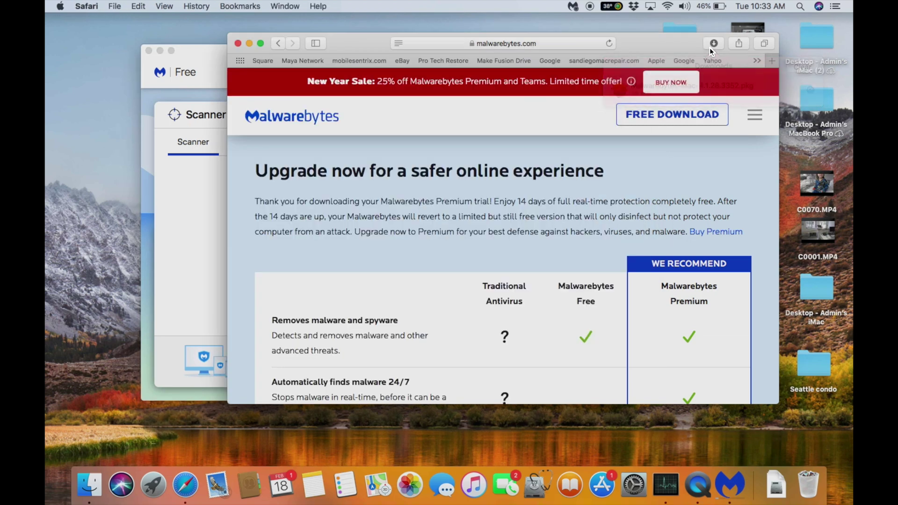
pyautogui.click(177, 258)
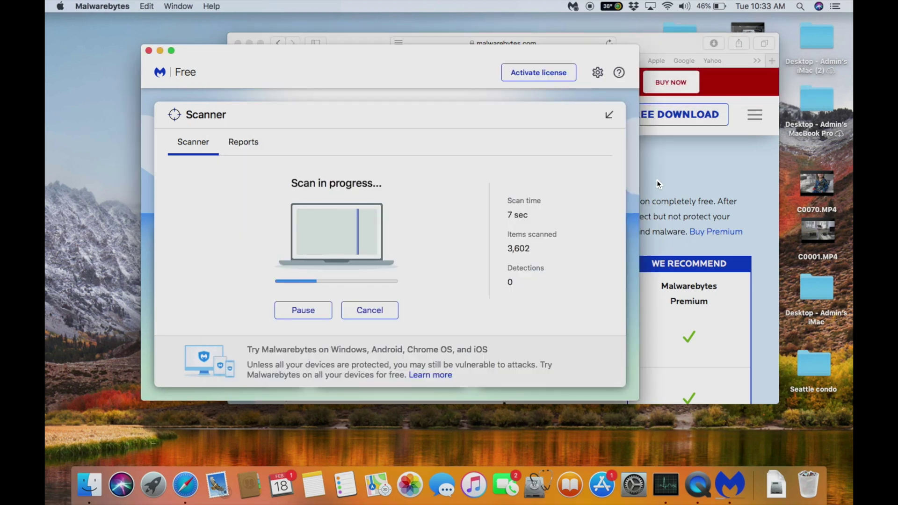
pyautogui.moveTo(460, 50); pyautogui.dragTo(415, 21)
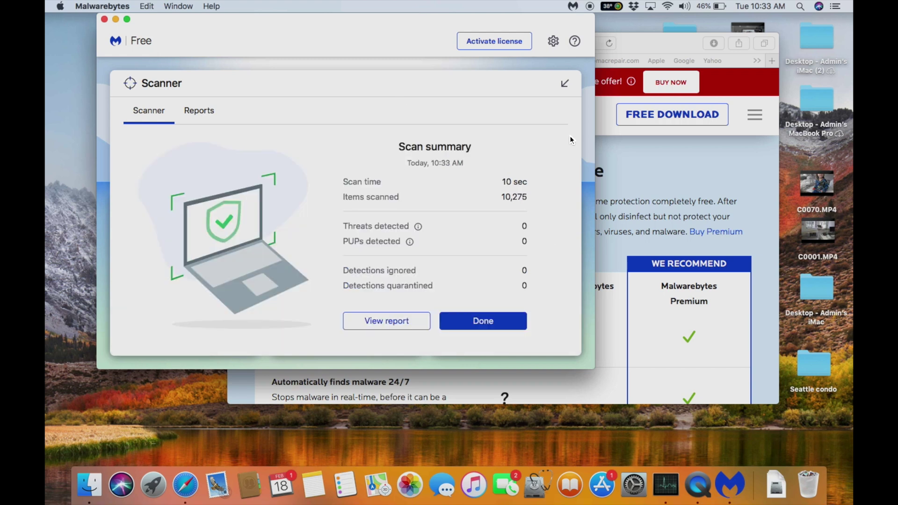
pyautogui.click(476, 326)
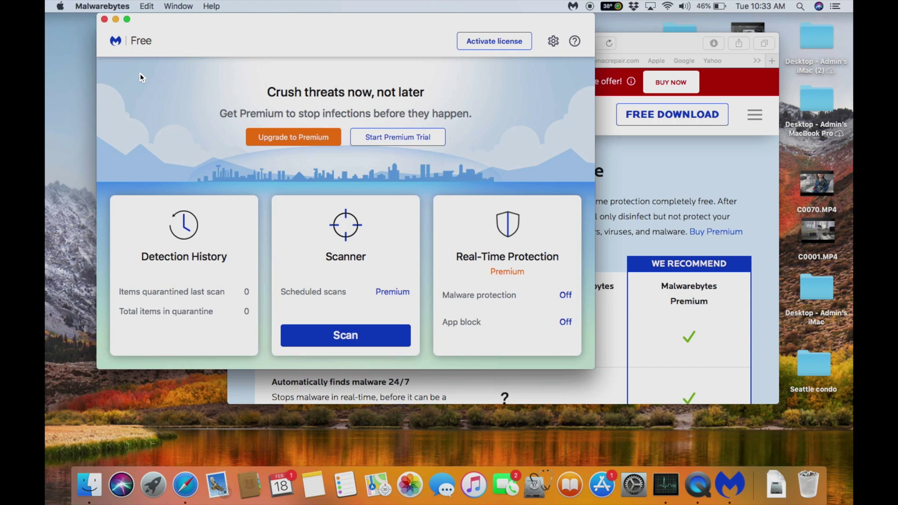
# Browse the Safari Extensions gallery, close it, and open Safari Preferences
pyautogui.click(618, 45)
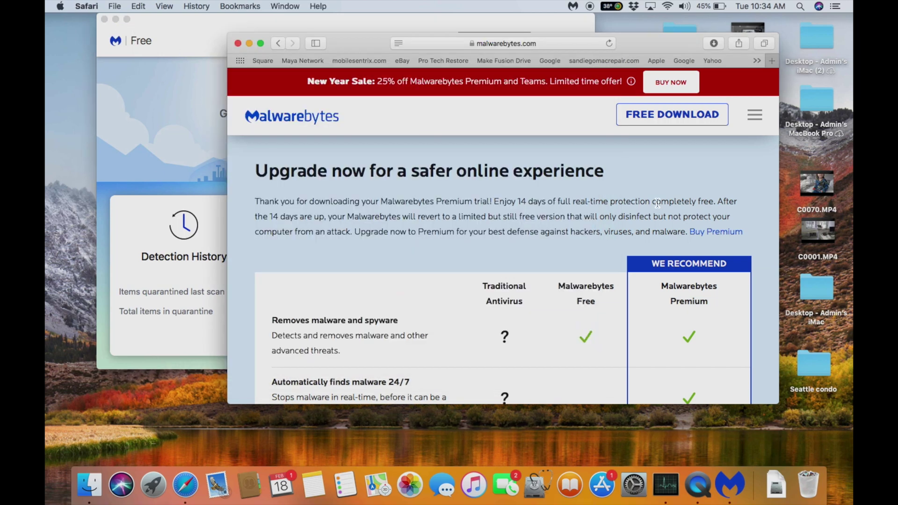
pyautogui.click(94, 5)
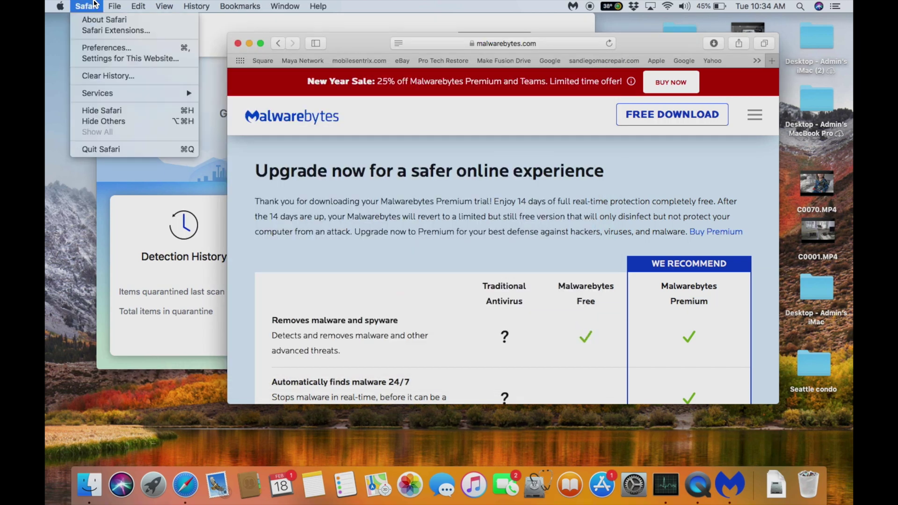
pyautogui.click(112, 32)
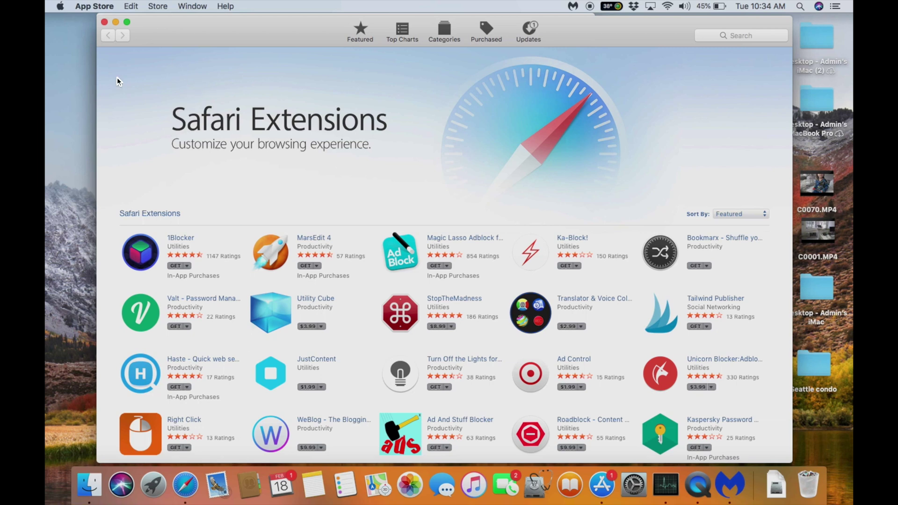
pyautogui.click(105, 24)
pyautogui.click(87, 6)
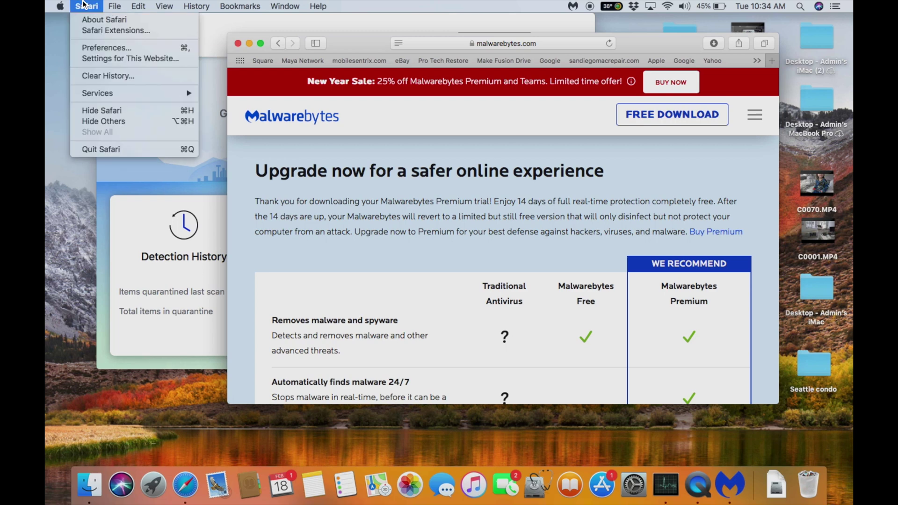
pyautogui.click(101, 46)
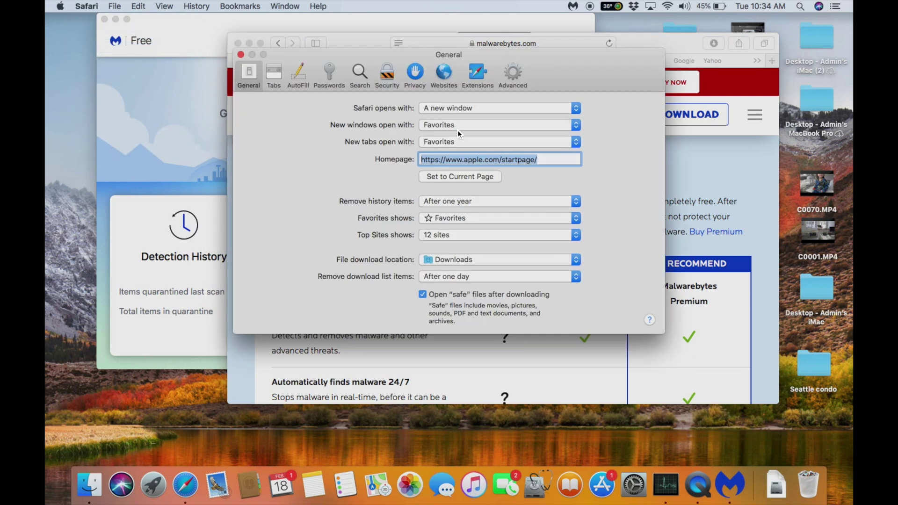
# Review every Safari preference pane, confirming no extensions installed and Google as search engine, ending on General
pyautogui.click(477, 75)
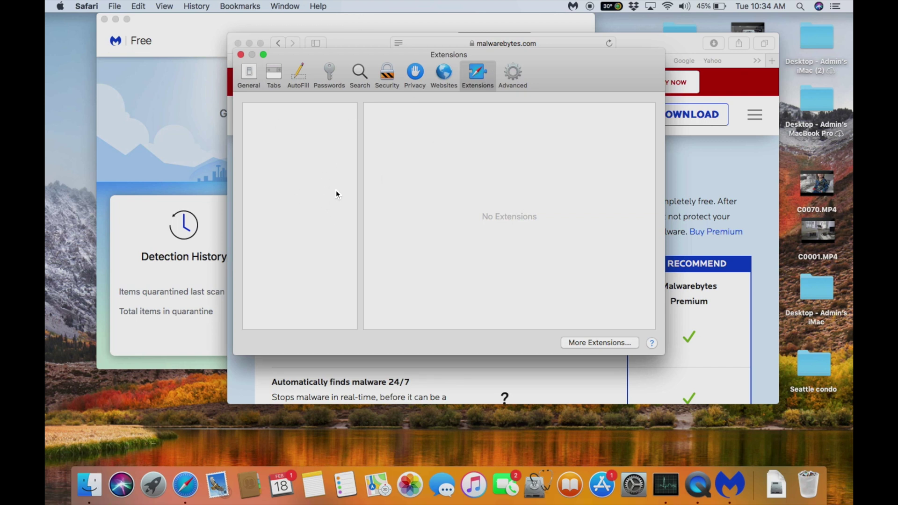
pyautogui.click(444, 73)
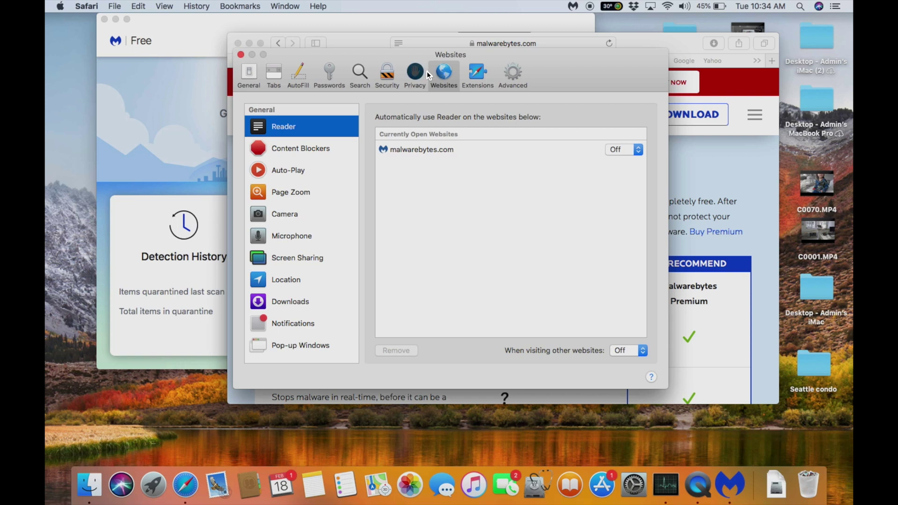
pyautogui.click(427, 71)
pyautogui.click(395, 71)
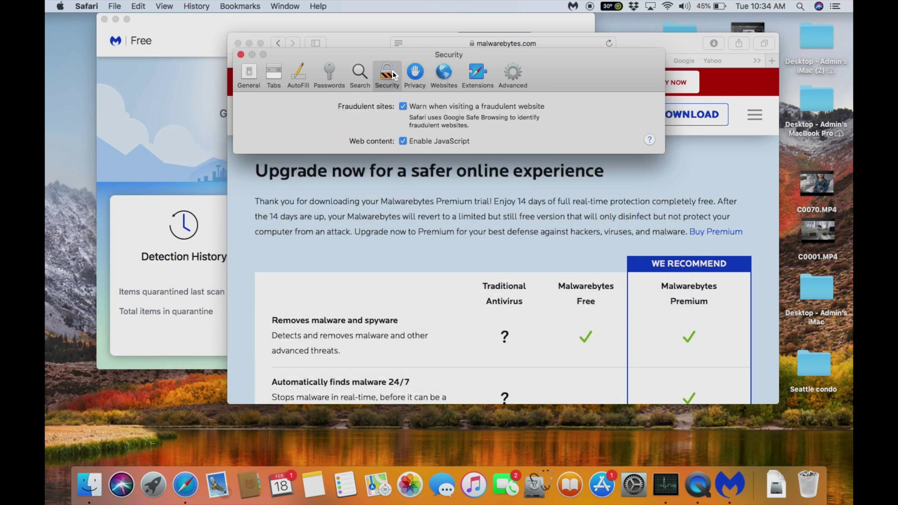
pyautogui.click(363, 74)
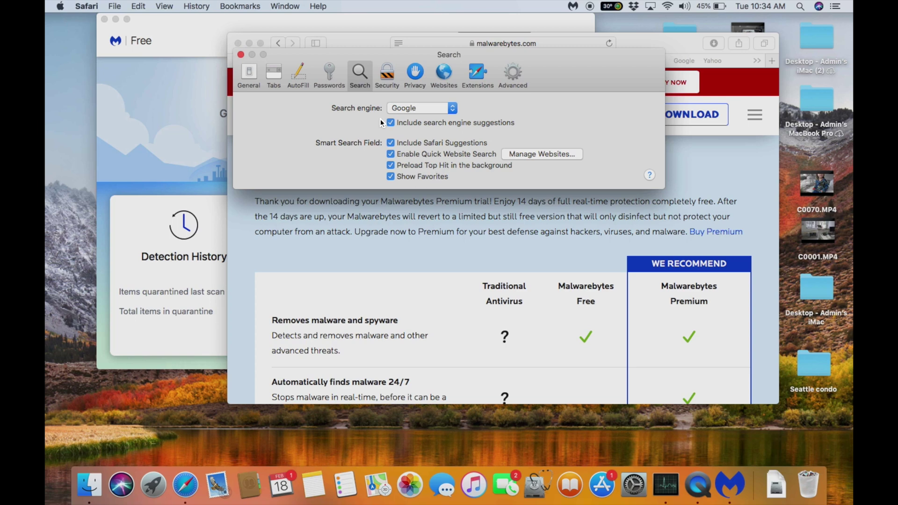
pyautogui.click(326, 82)
pyautogui.click(305, 80)
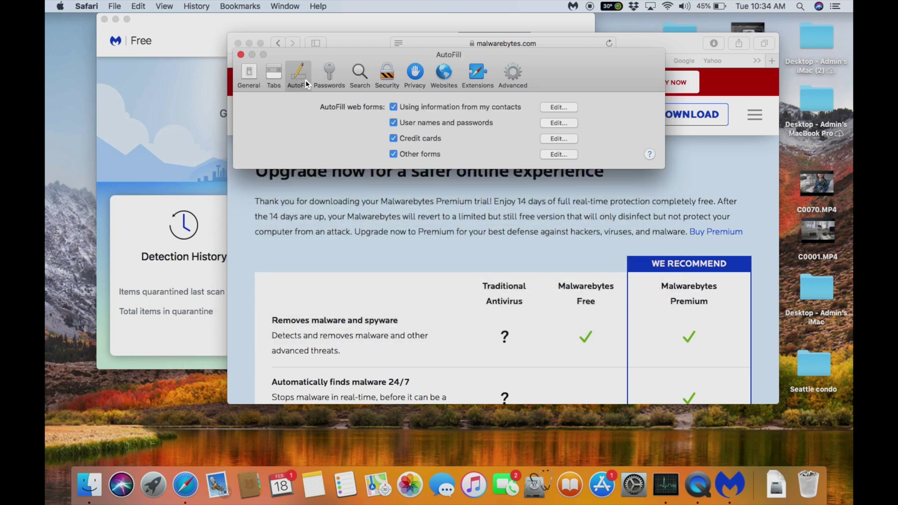
pyautogui.click(277, 80)
pyautogui.click(259, 85)
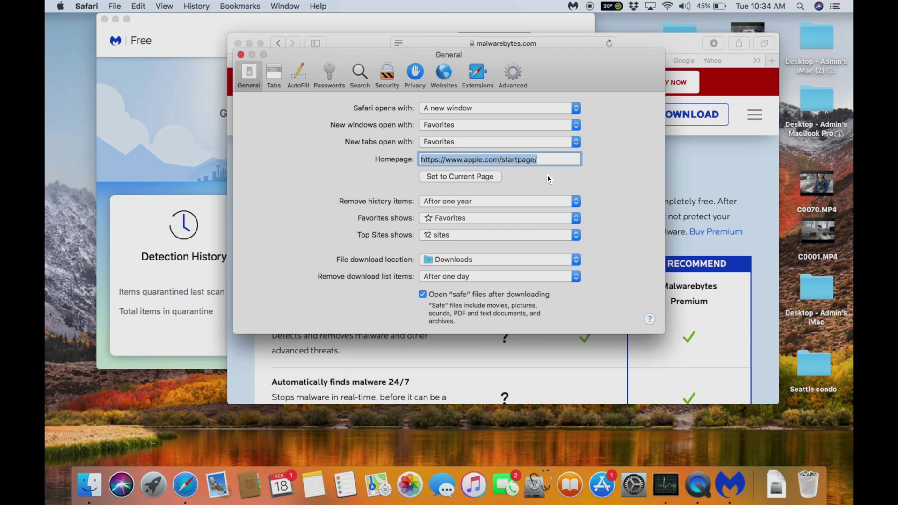
# Change the Safari homepage to google.com, recheck Extensions is empty, and close Preferences
pyautogui.write('google.com')
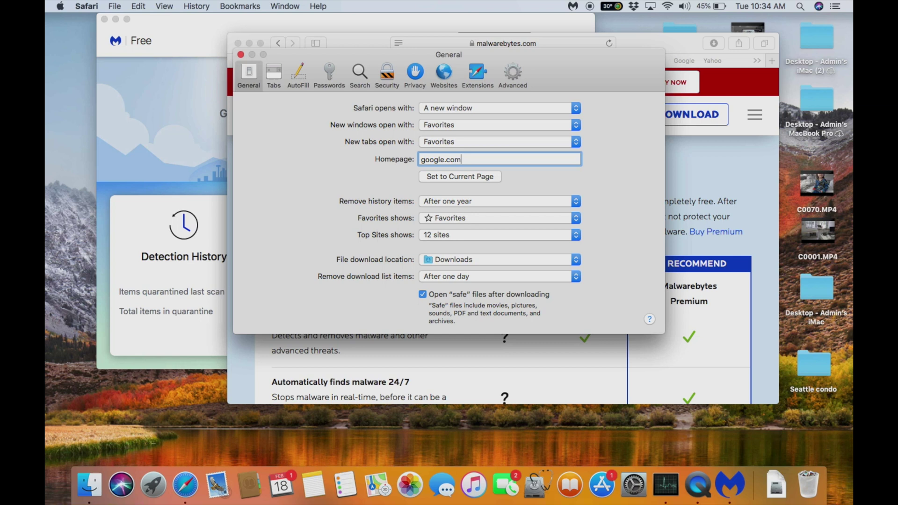
pyautogui.press('Return')
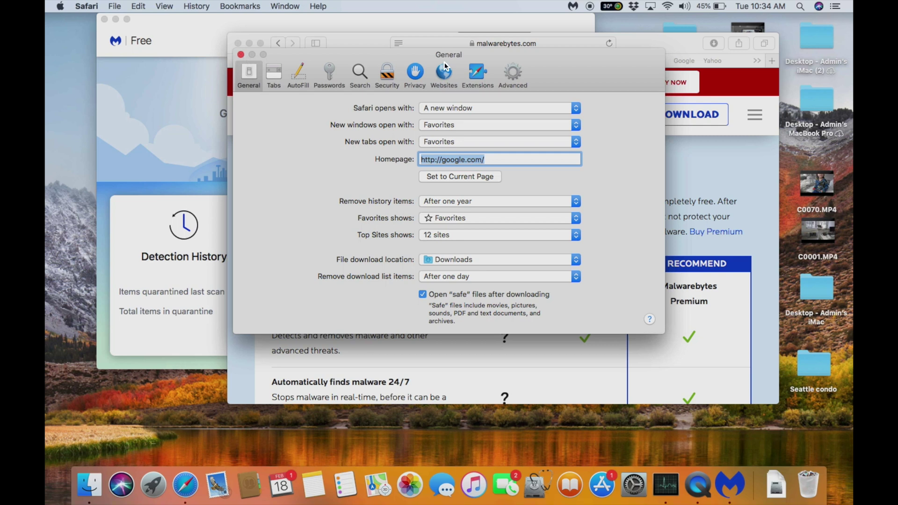
pyautogui.click(478, 75)
pyautogui.click(257, 81)
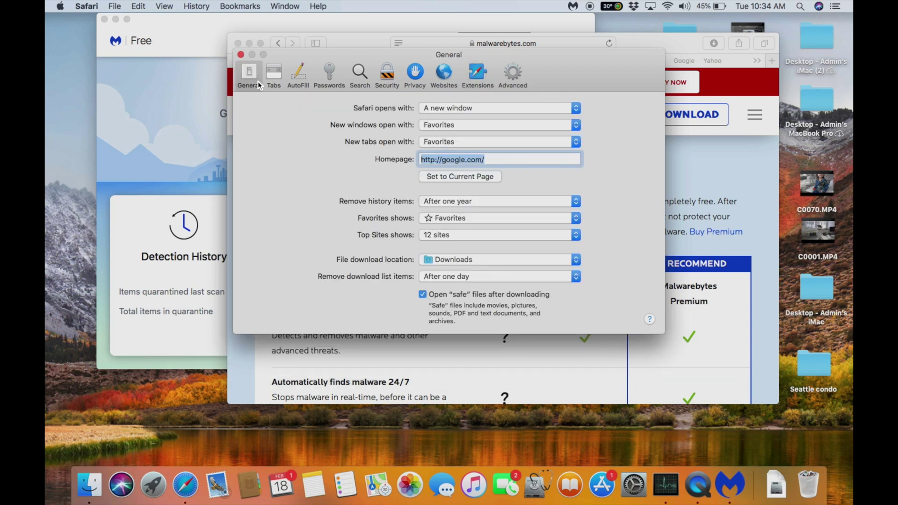
pyautogui.click(243, 56)
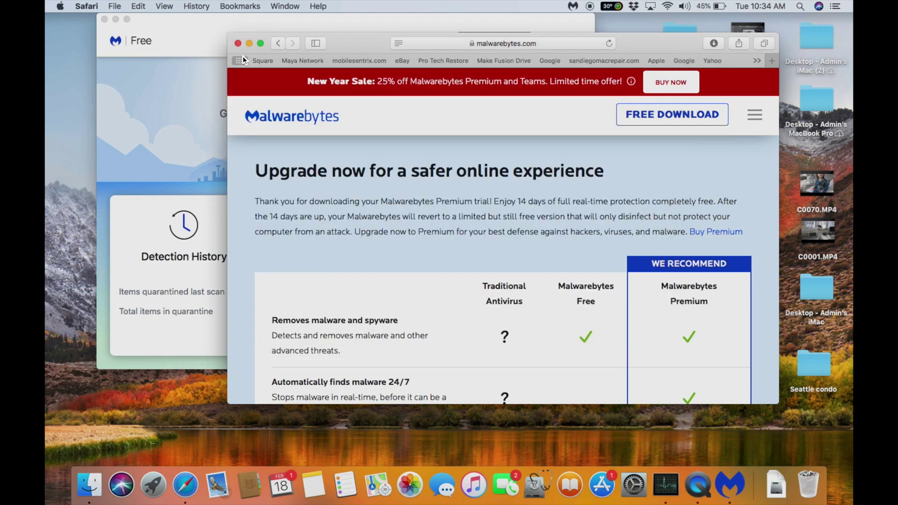
pyautogui.click(167, 53)
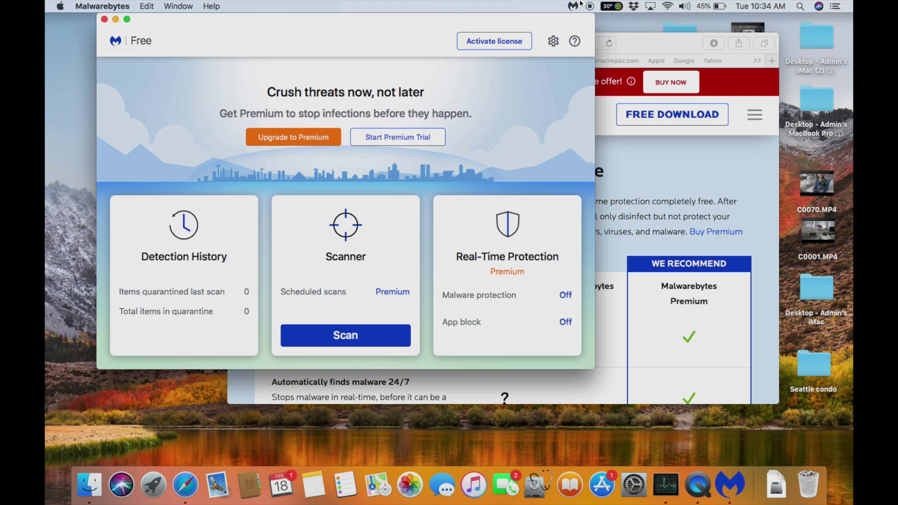
# Check System Preferences for a Profiles pane, find none, then quit it and Malwarebytes
pyautogui.click(48, 4)
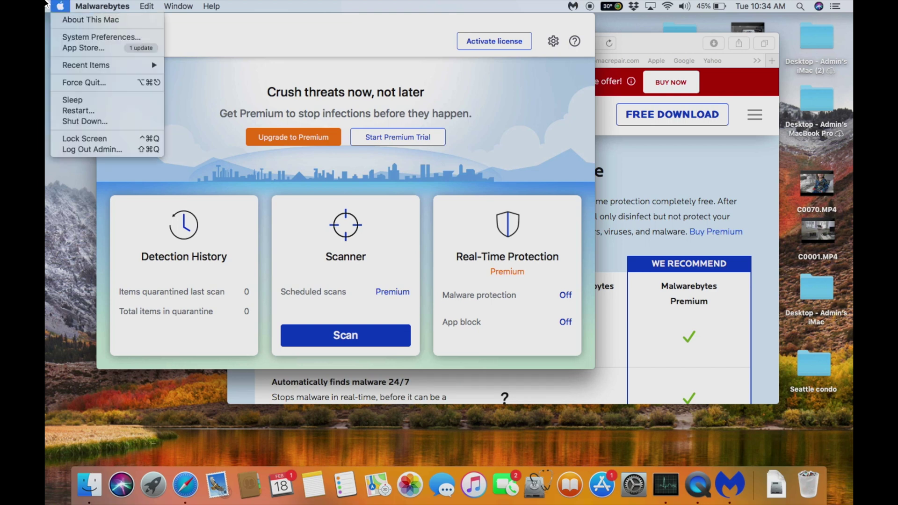
pyautogui.click(89, 35)
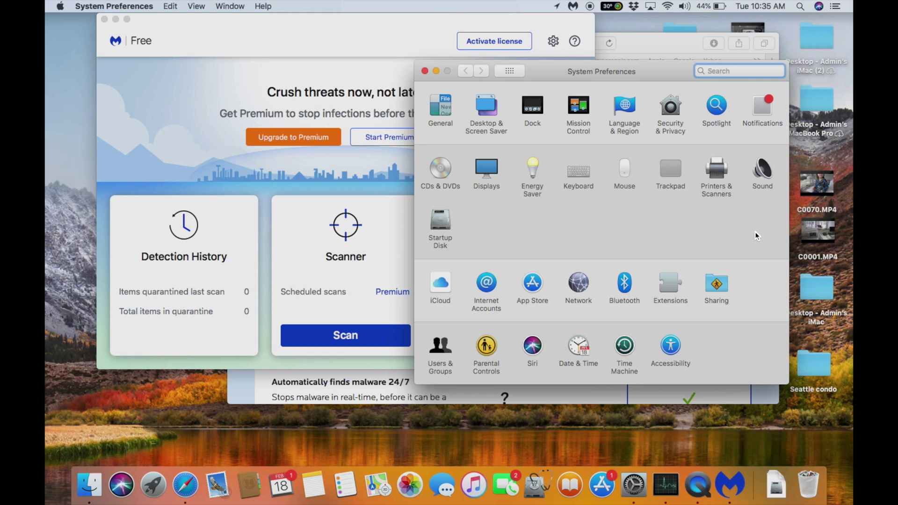
pyautogui.press('super+q')
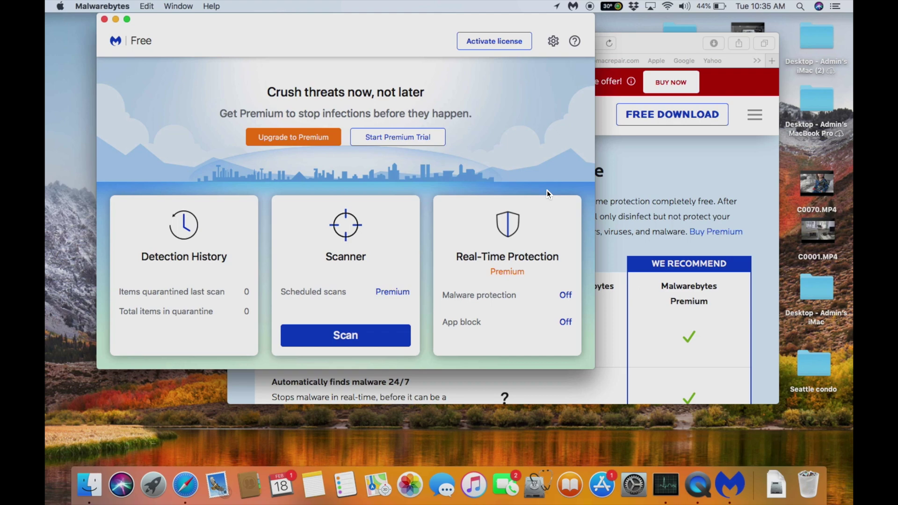
pyautogui.press('super+q')
pyautogui.press('super+q')
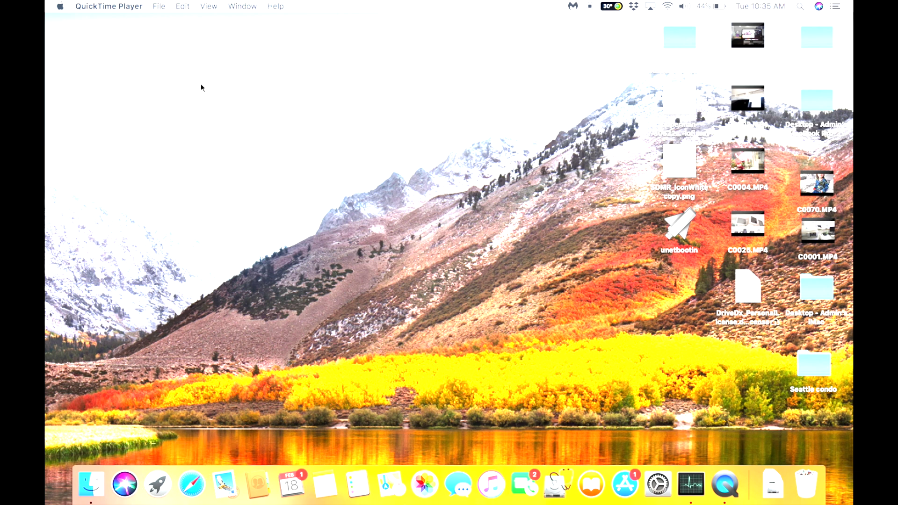
pyautogui.click(63, 6)
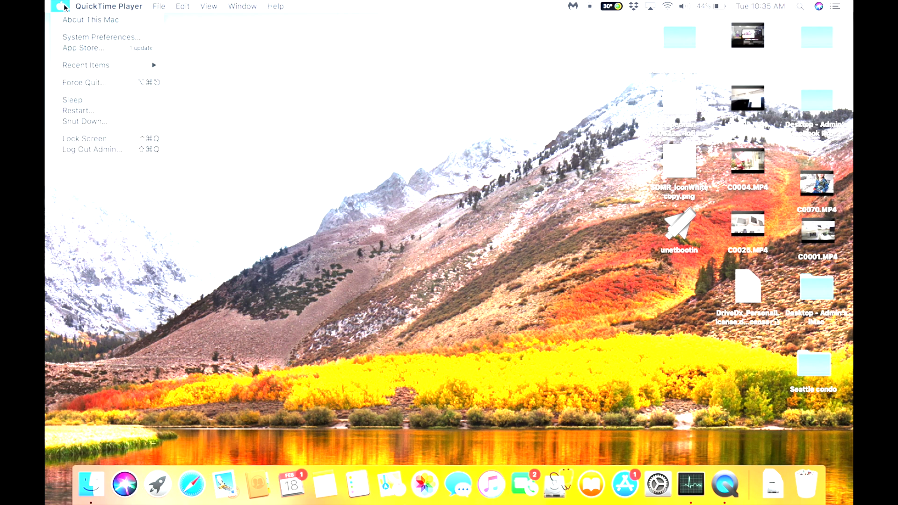
pyautogui.click(65, 6)
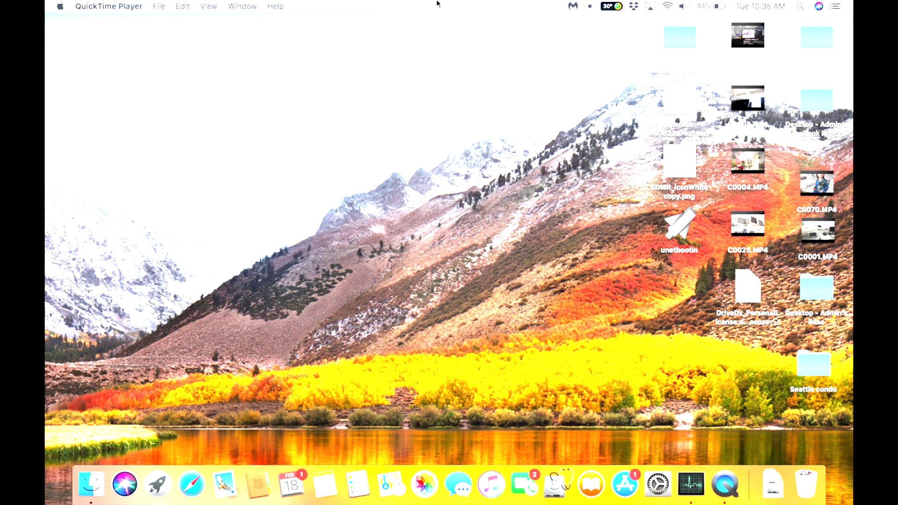